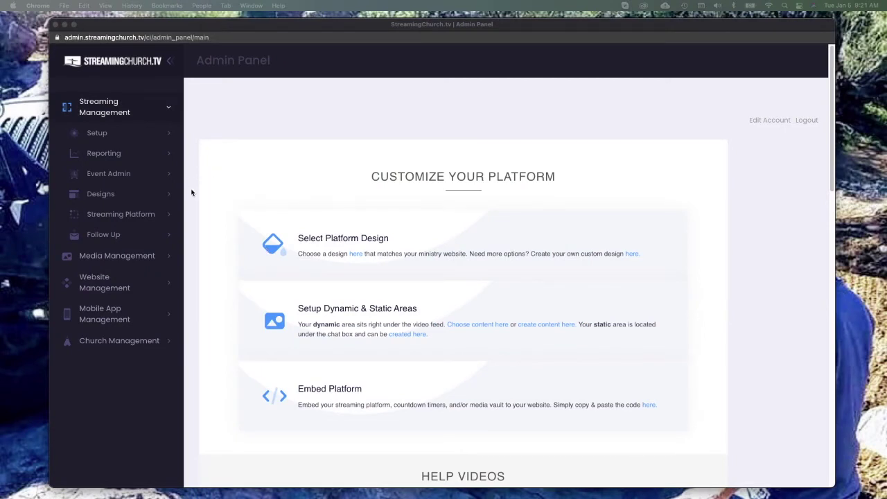
# Expand Setup under Streaming Management to show Encoder Settings and FTP Settings.
pyautogui.click(139, 136)
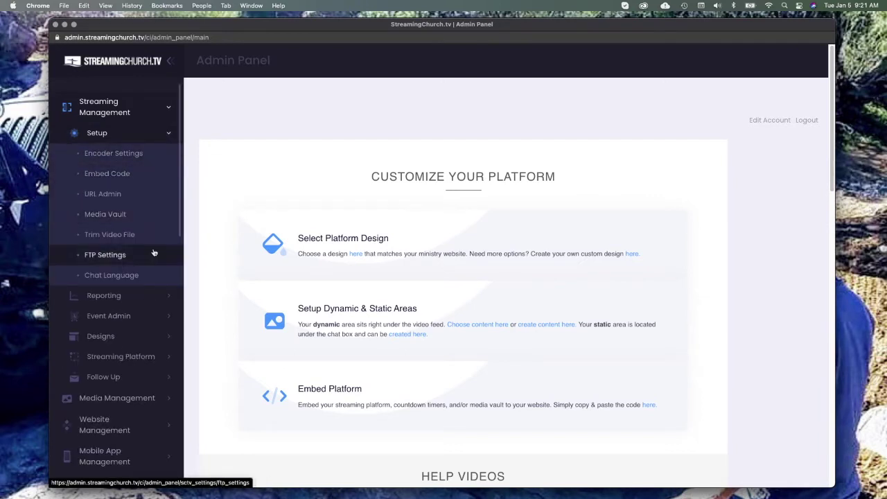
# Open the Encoder Settings page from the expanded Setup group.
pyautogui.click(113, 155)
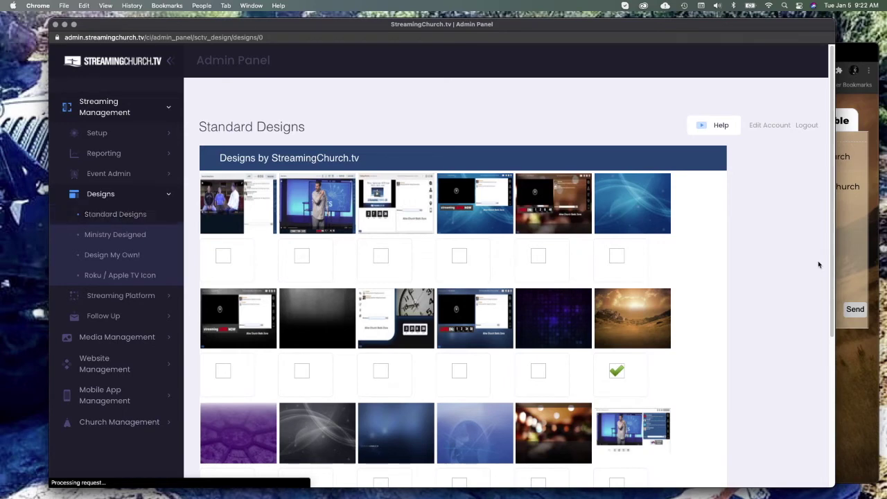
# Preview the 'video only' design on page 2 of Standard Designs, then expand Designs in the admin panel.
pyautogui.scroll(-5, 803, 277)
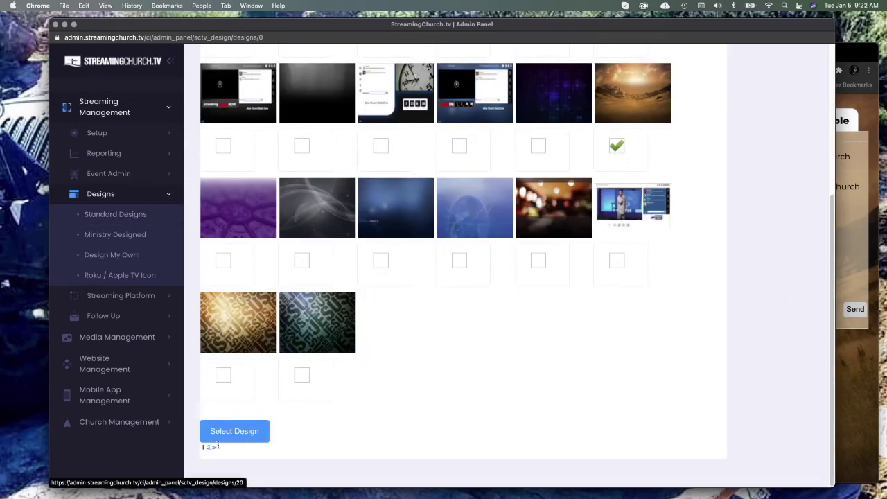
pyautogui.click(215, 446)
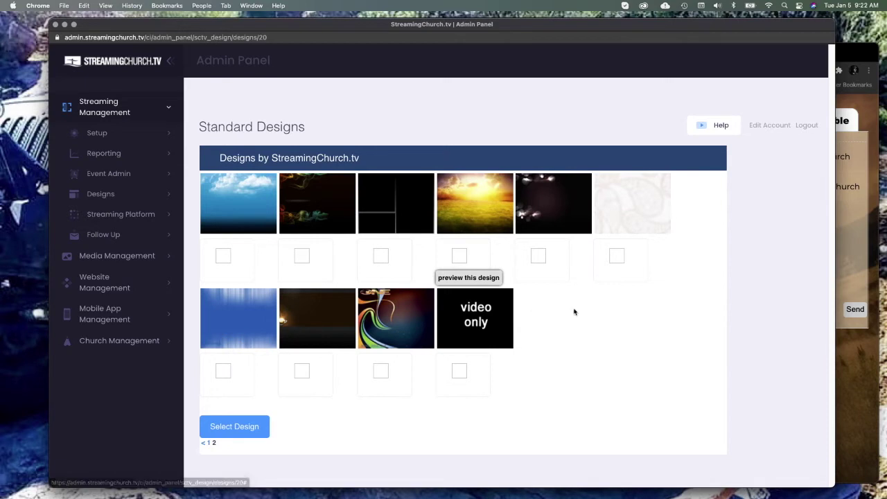
pyautogui.click(477, 323)
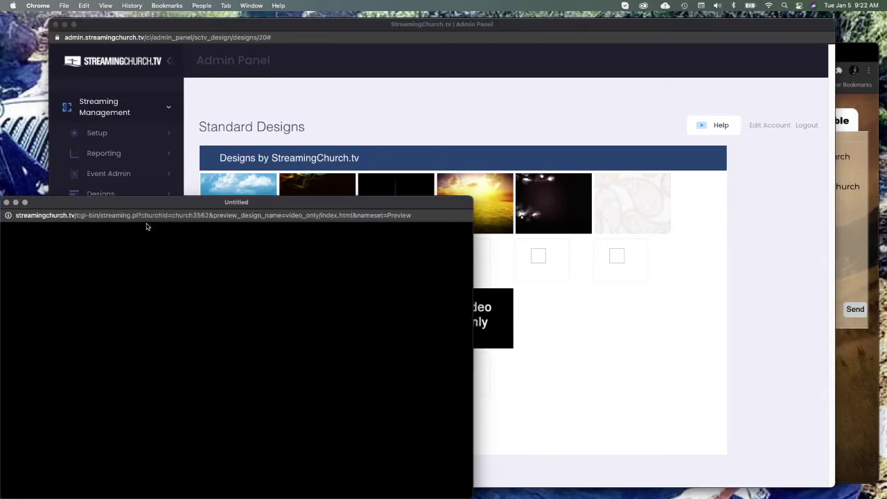
pyautogui.moveTo(143, 204); pyautogui.dragTo(423, 101)
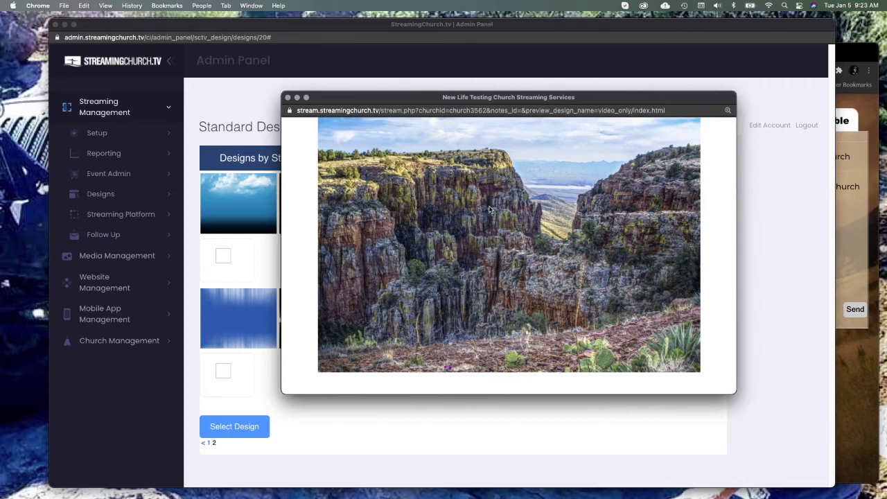
pyautogui.click(105, 197)
pyautogui.click(106, 197)
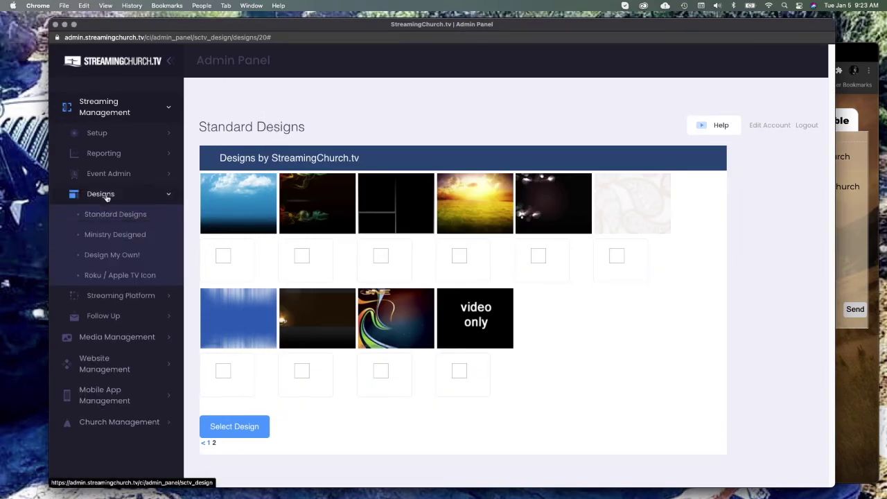
# Start a new custom design from Design My Own! with the stained-glass cross background.
pyautogui.click(135, 256)
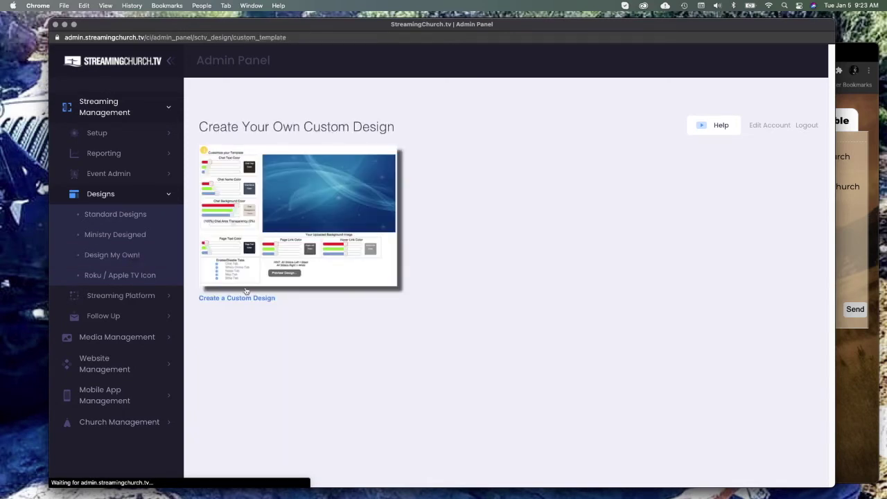
pyautogui.click(255, 301)
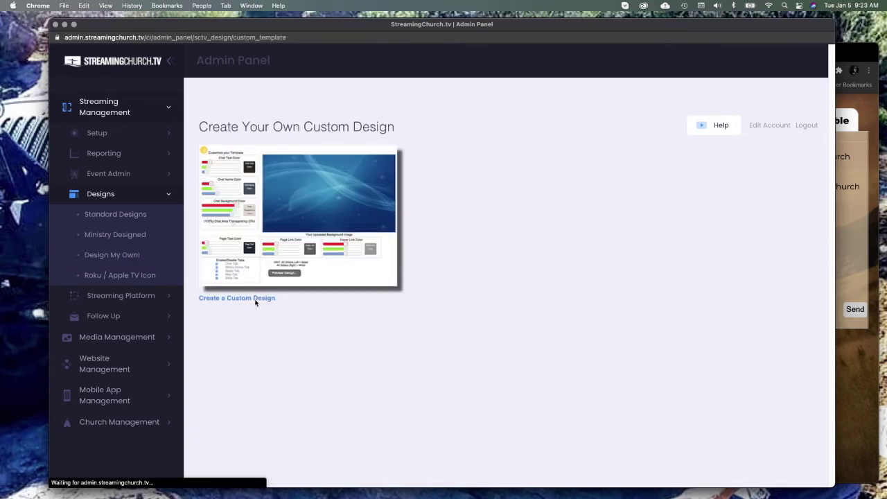
pyautogui.click(255, 299)
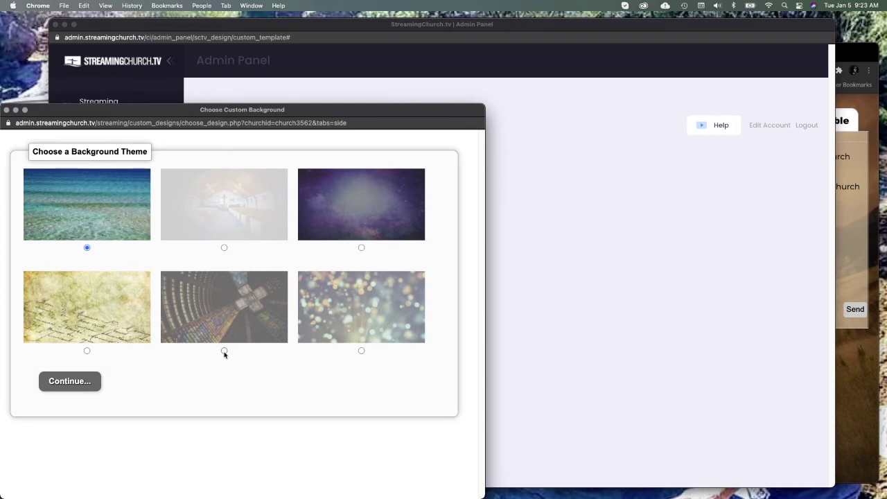
pyautogui.click(224, 351)
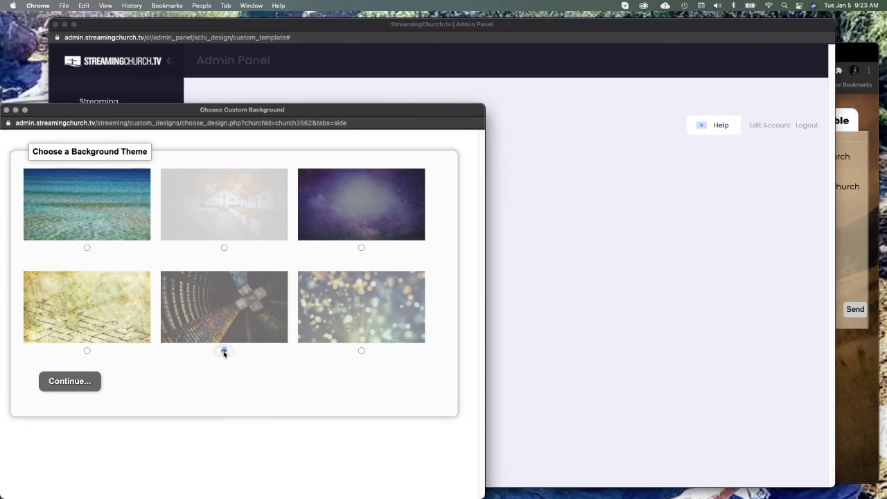
pyautogui.click(76, 389)
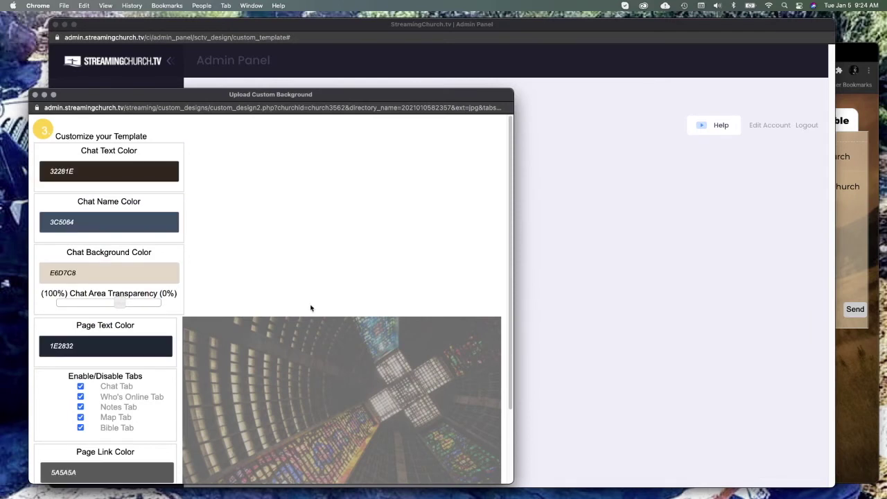
pyautogui.scroll(-2, 124, 387)
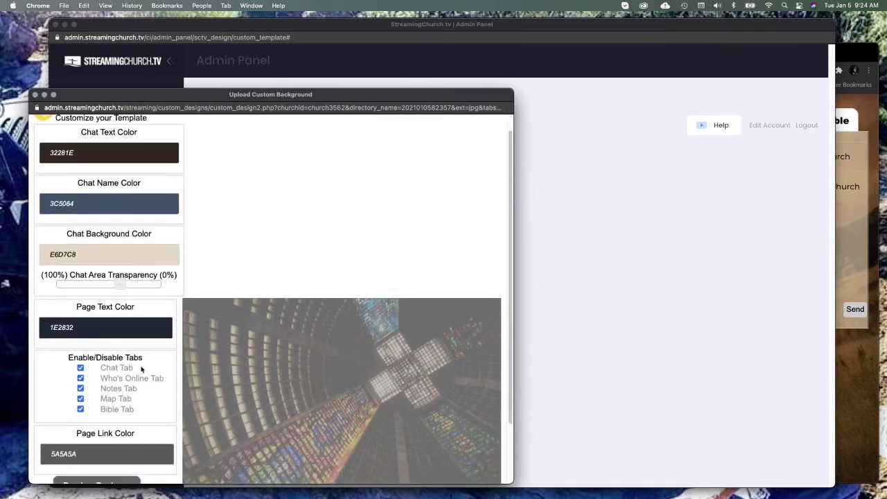